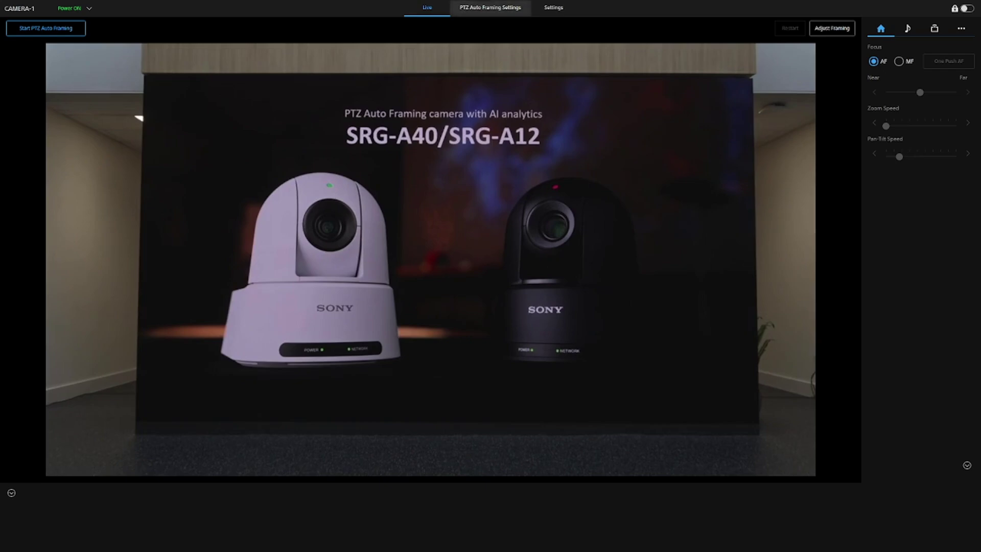
- Open the PTZ auto framing settings and set the size of the tracked object to Close Up
click(490, 8)
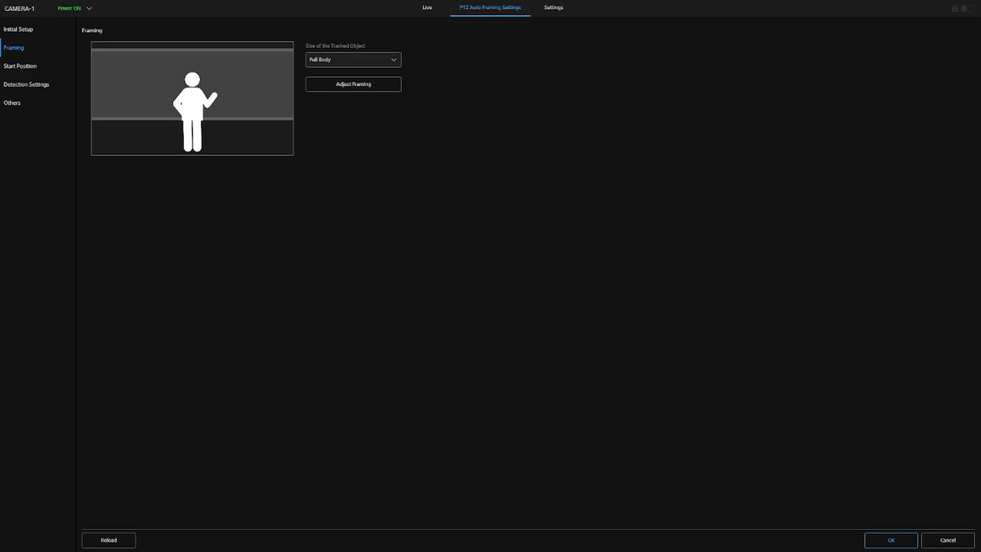
click(353, 59)
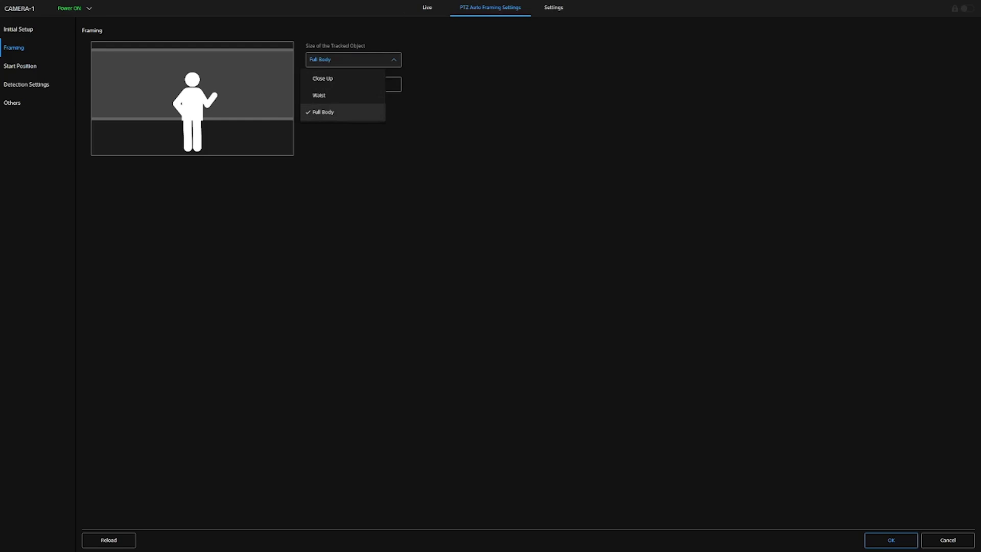
key(Return)
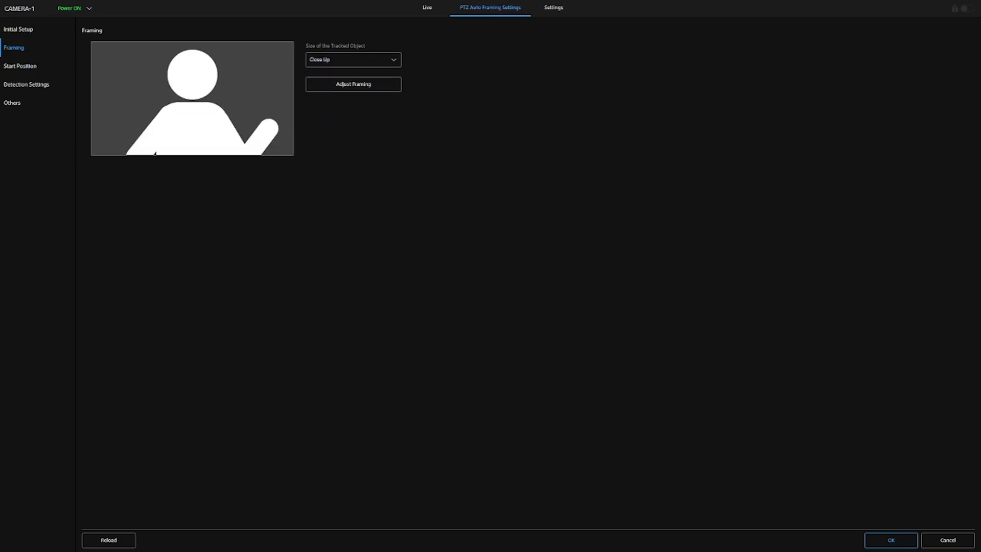
- Open the framing adjustment for Close Up and set the placement to Left 1
key(Tab)
key(Return)
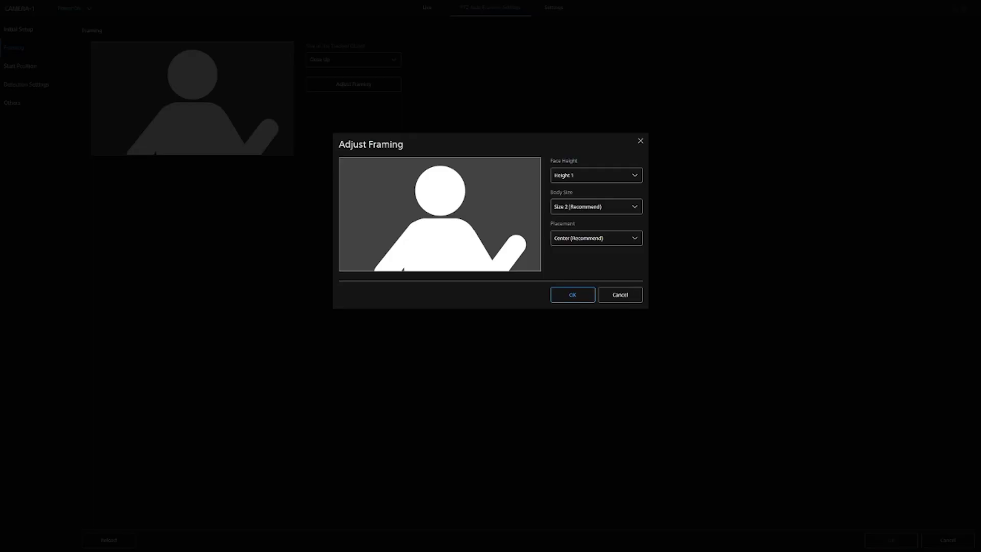
key(shift+Tab)
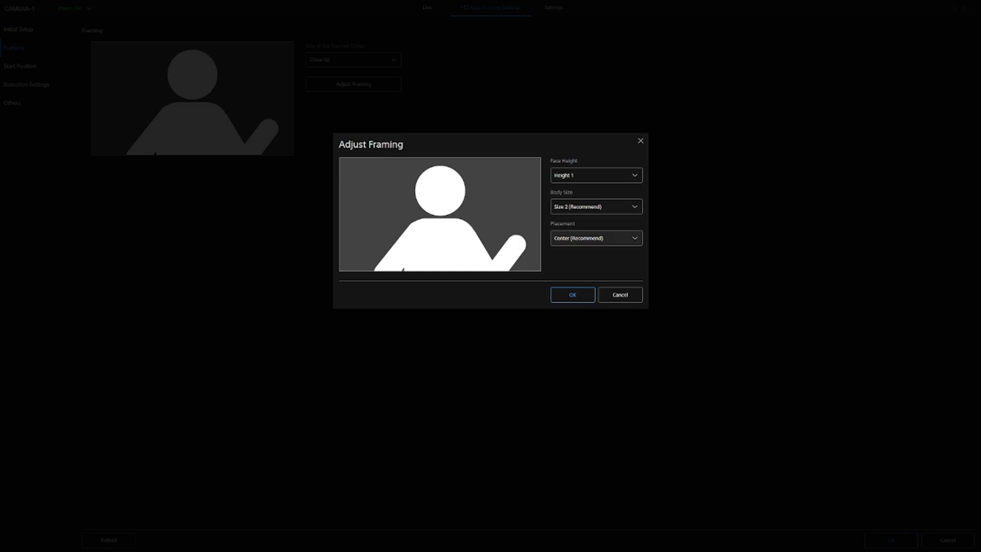
key(Return)
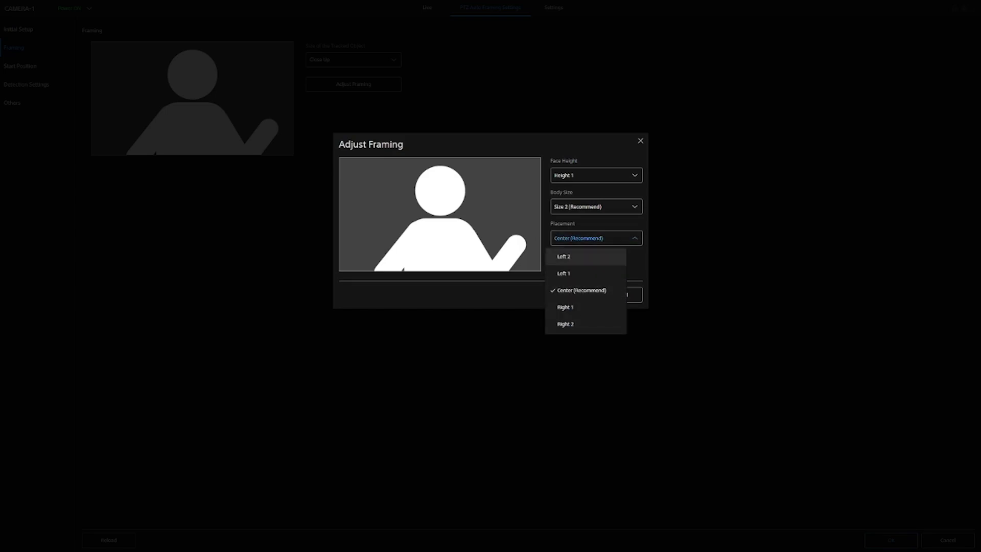
key(Return)
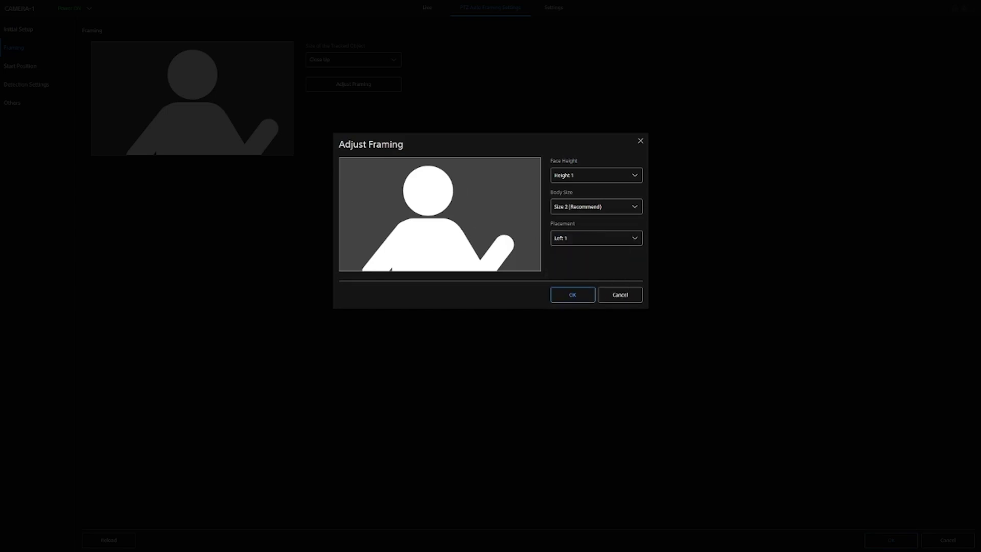
- Try the Right 2 placement for the Close Up framing
key(space)
key(Down)
key(Down)
key(Down)
key(Return)
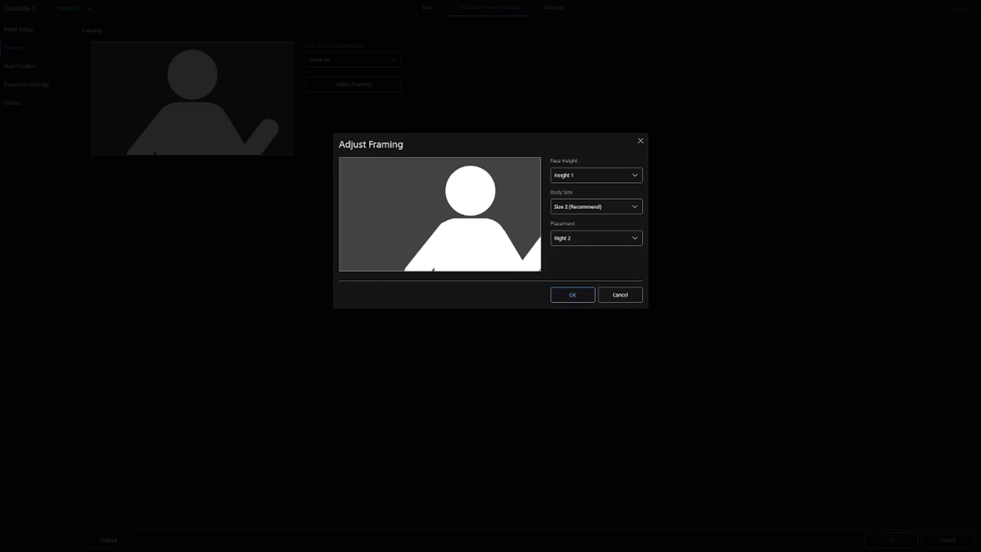
- Set the Close Up placement to Right 1, confirm the adjustment and apply the framing settings
key(space)
key(Up)
key(Return)
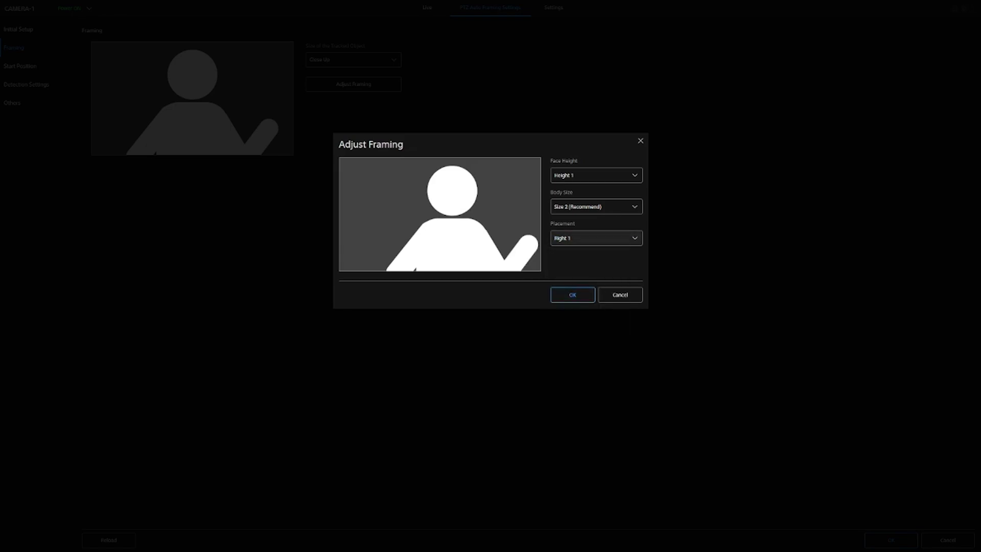
key(Tab)
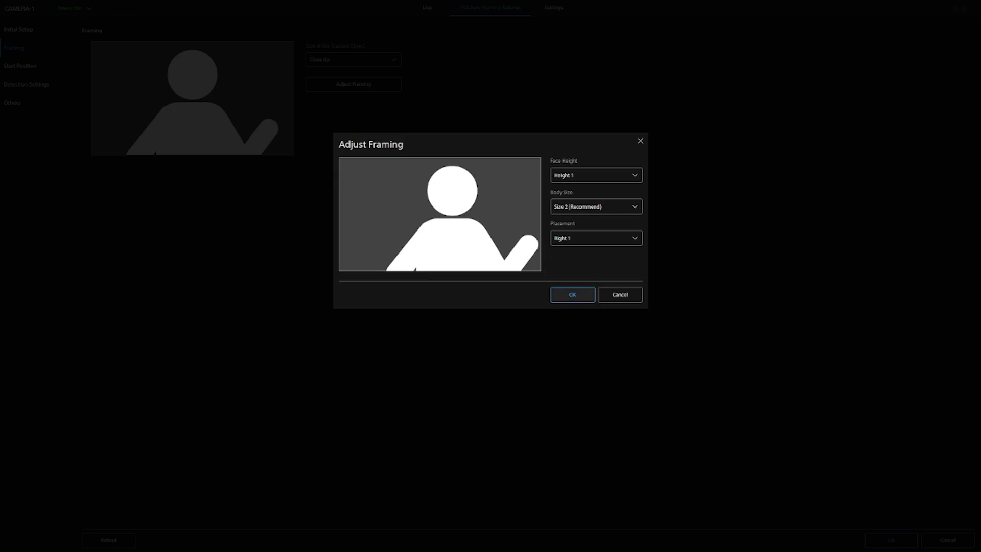
key(Return)
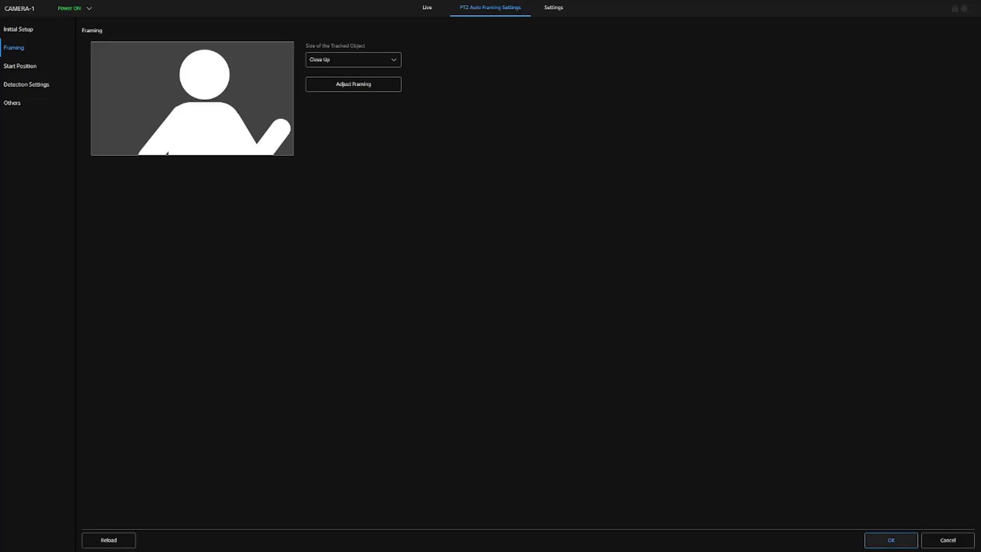
click(891, 540)
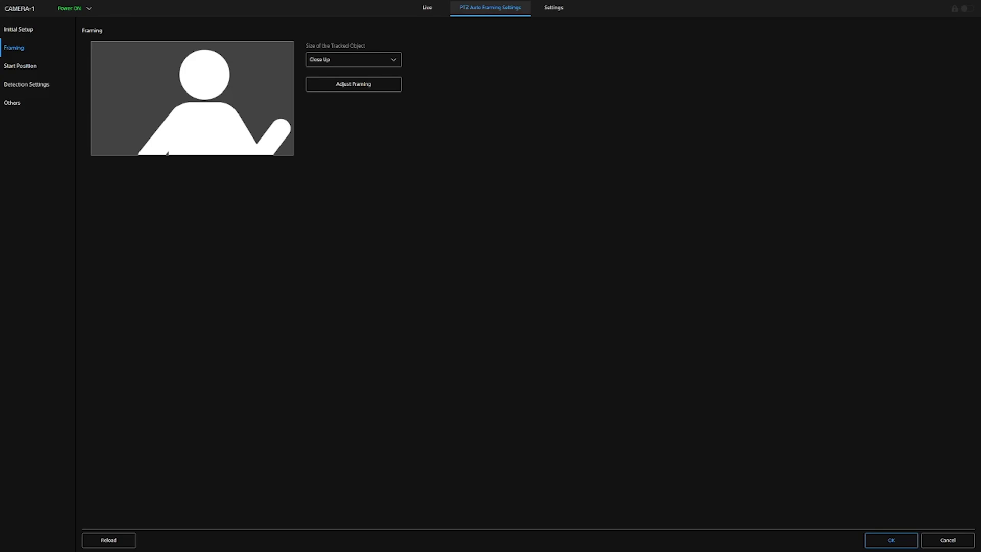
- Set the size of the tracked object to Waist and adjust its framing placement to Left 1
click(353, 59)
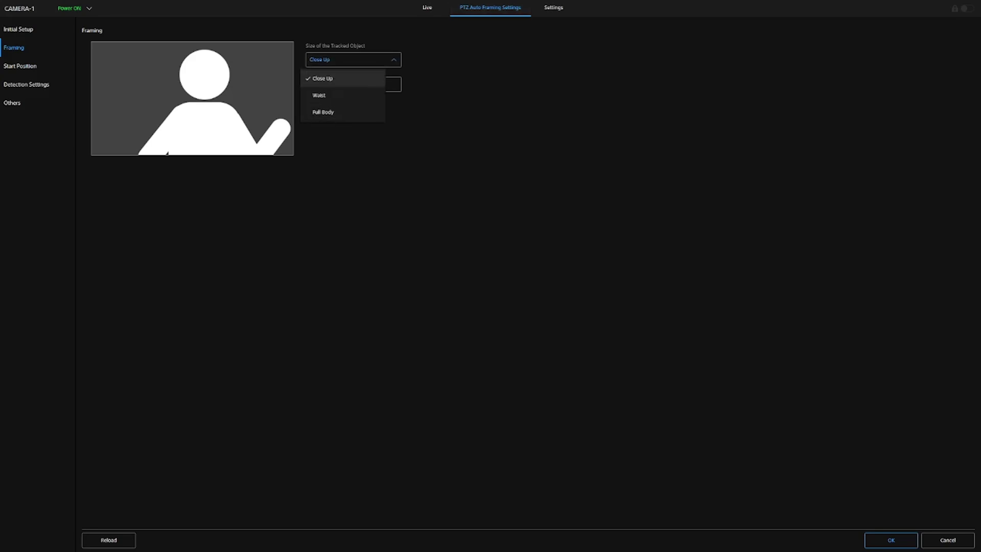
click(342, 95)
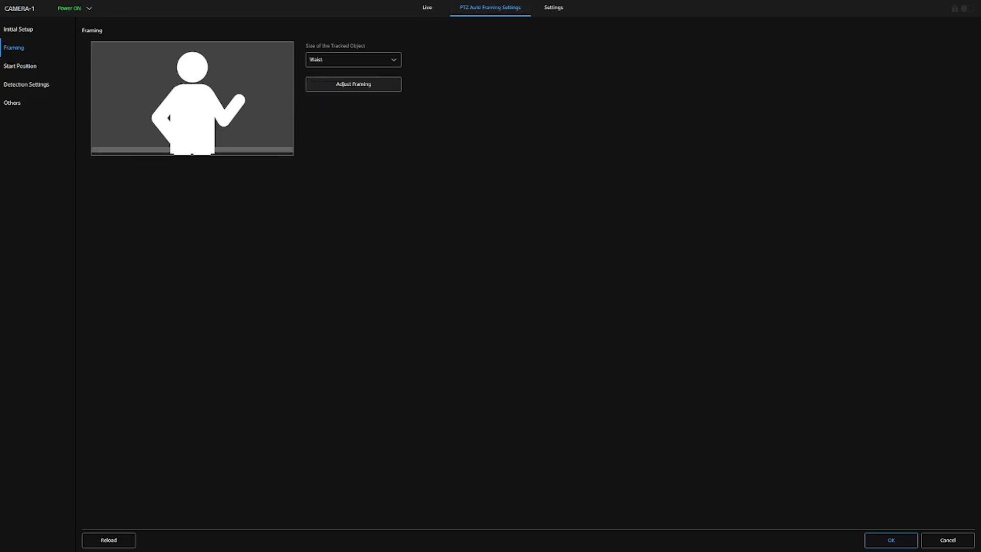
click(395, 85)
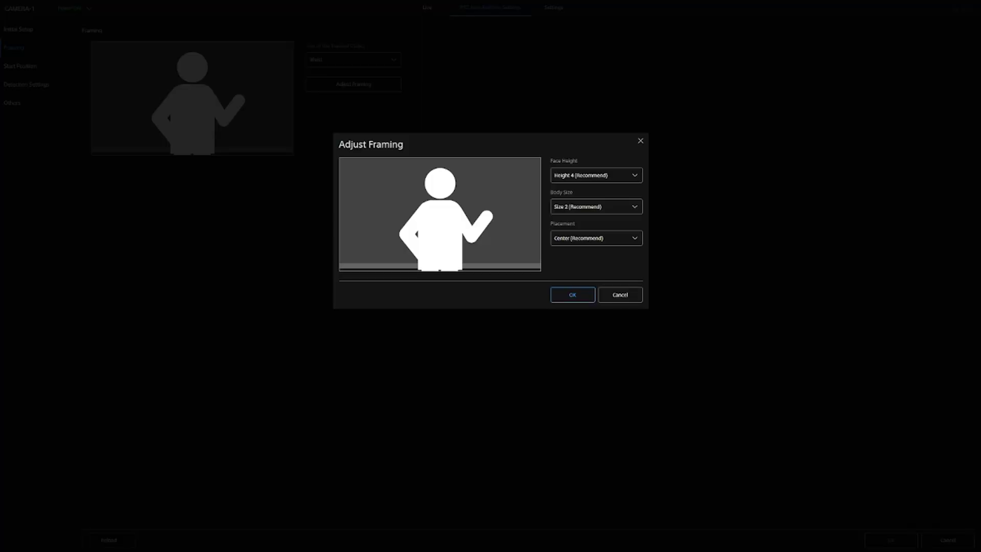
click(596, 238)
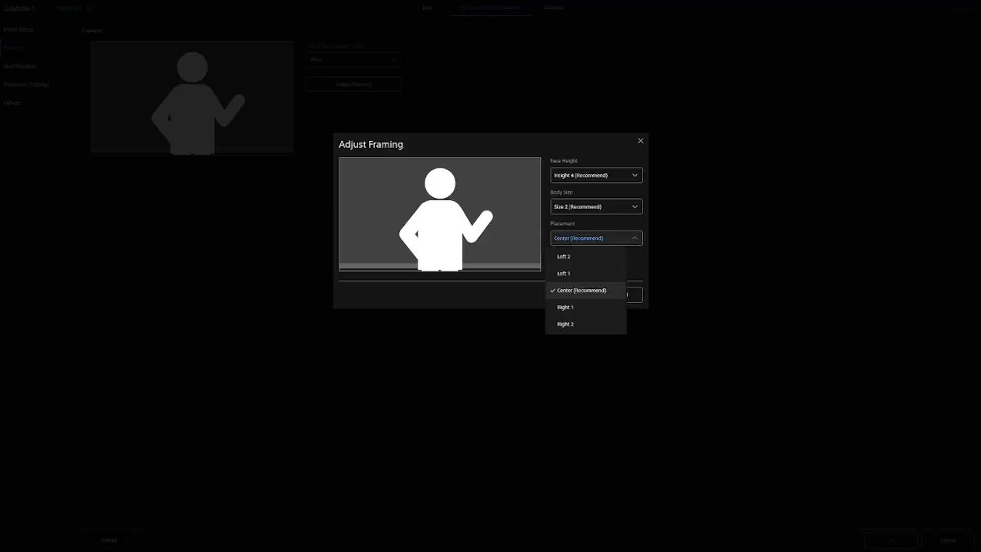
click(586, 273)
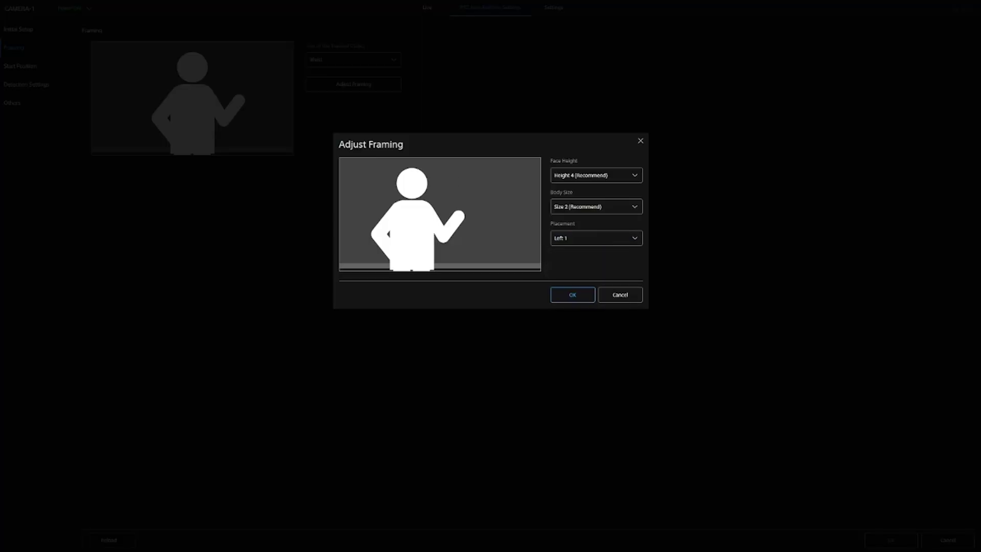
click(572, 294)
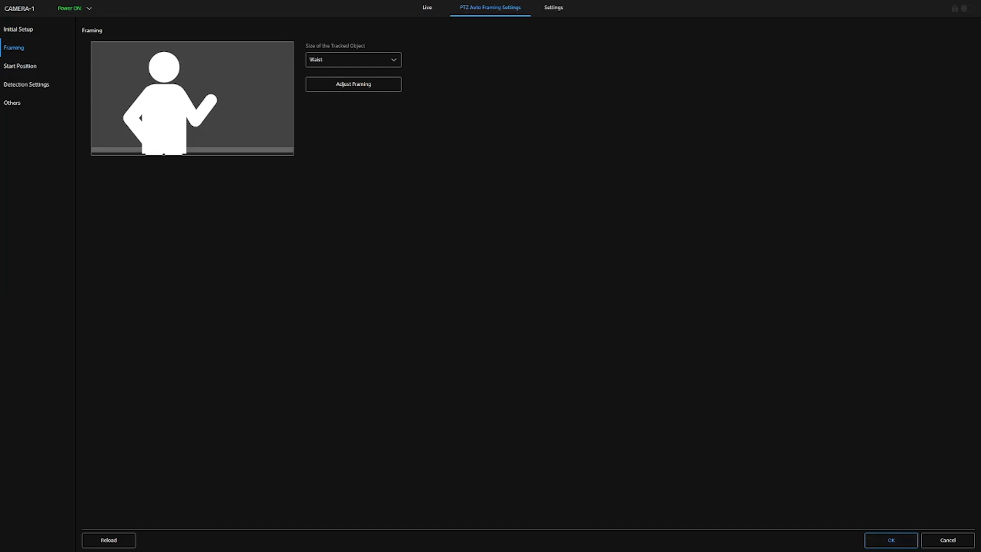
- Set the size of the tracked object to Full Body and choose the Center (Recommend) placement for its framing
click(353, 59)
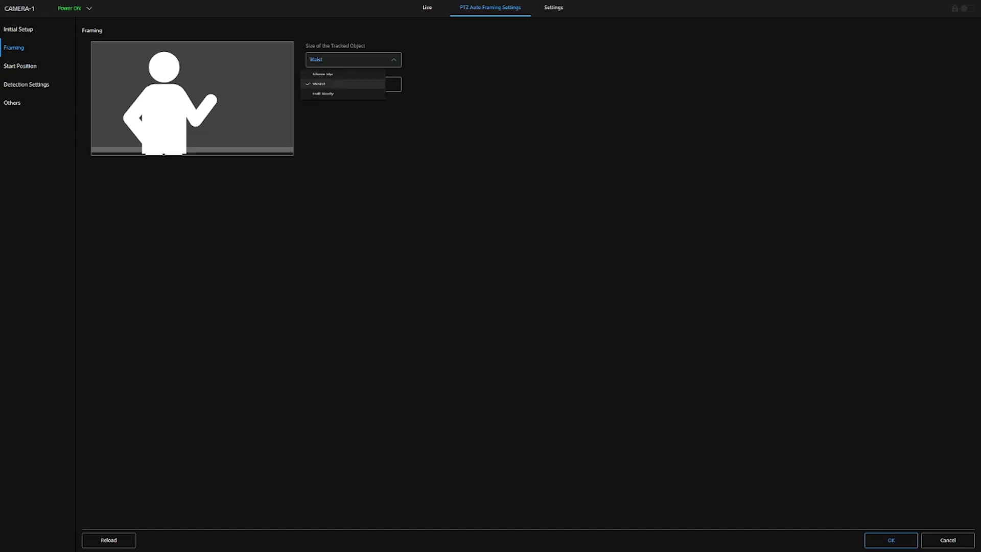
click(343, 112)
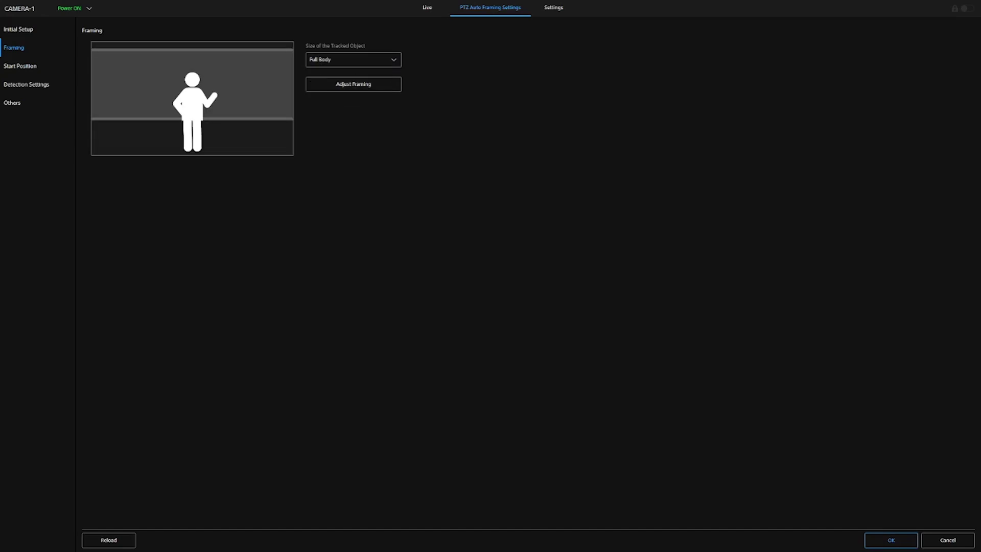
click(353, 83)
click(596, 238)
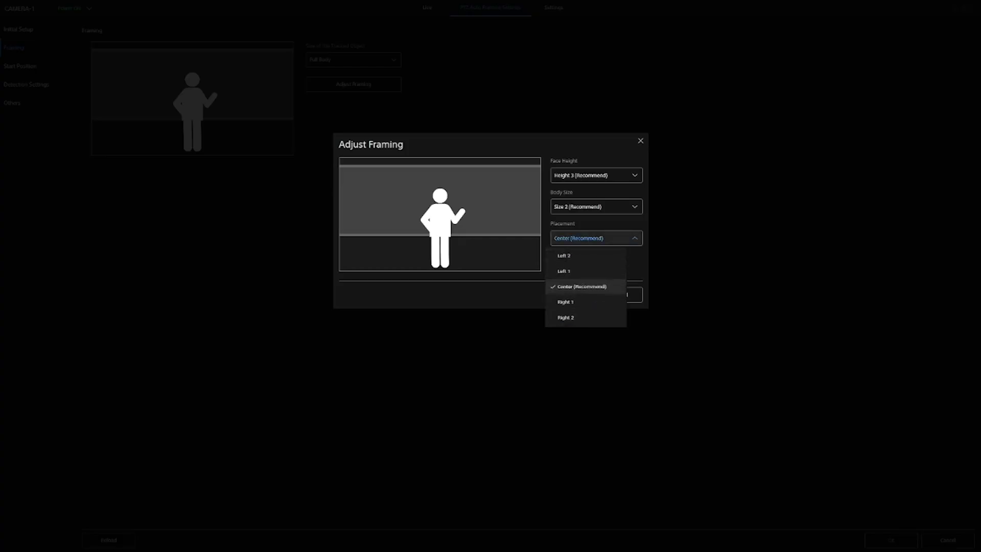
click(585, 290)
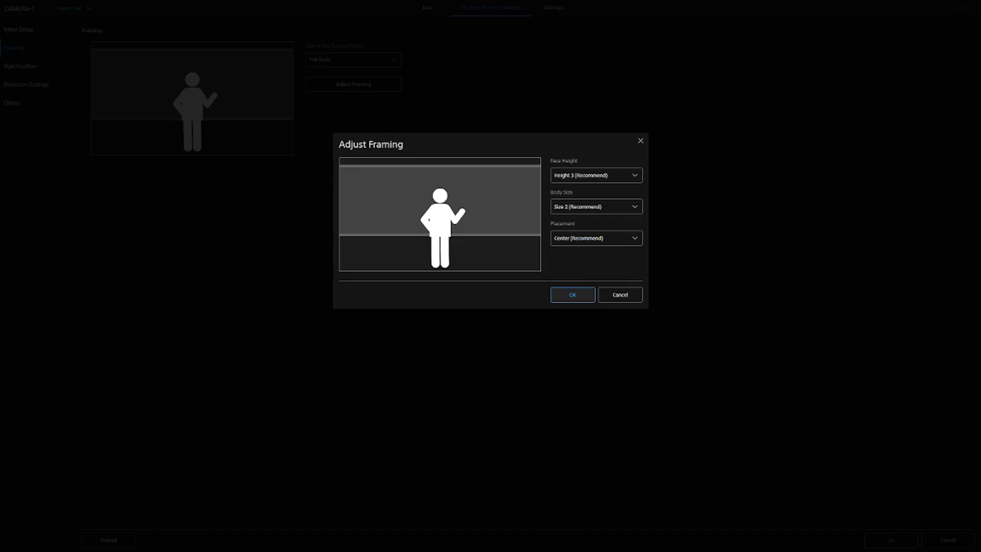
key(Return)
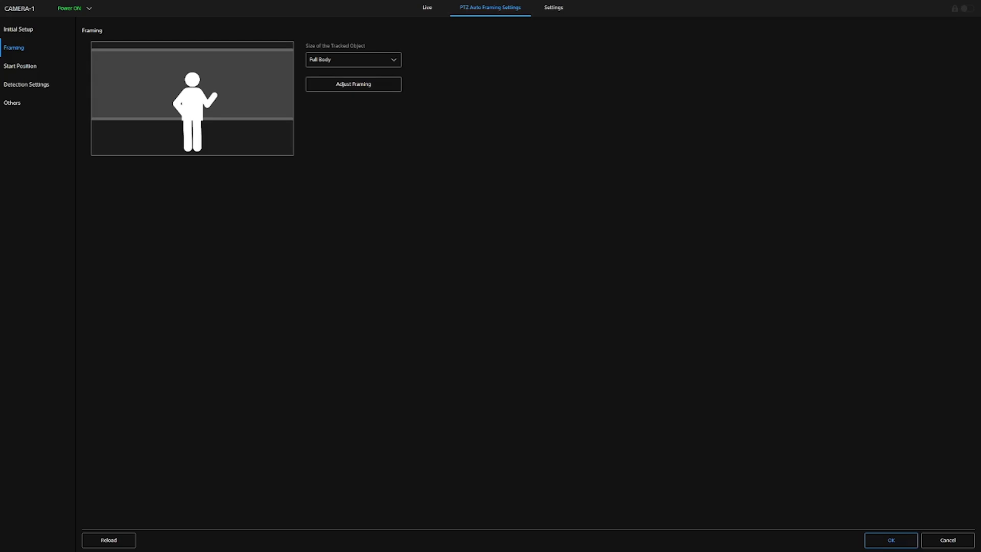
- Adjust the tracking start position by panning the camera right, tilting it slightly, raising the pan-tilt speed one notch and zooming in a little
click(20, 66)
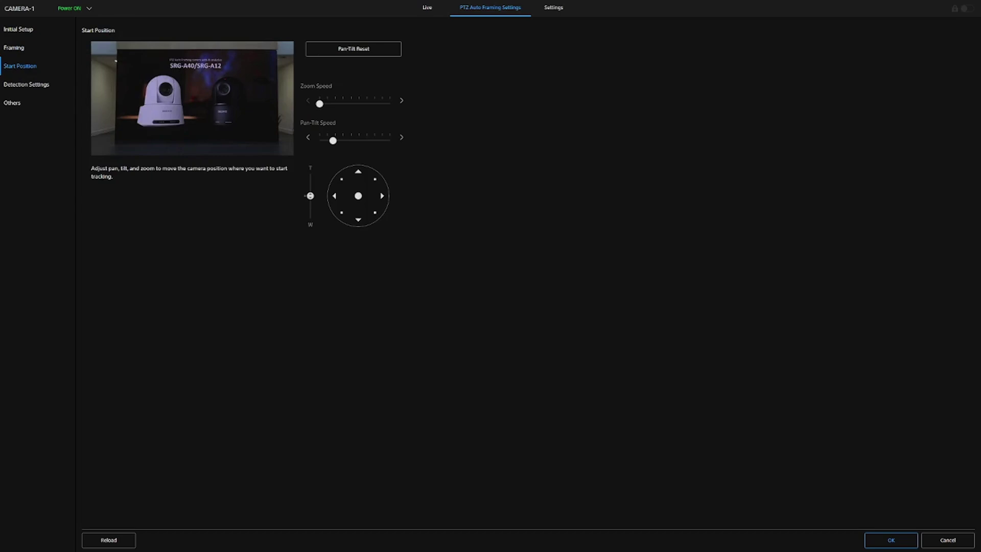
click(381, 195)
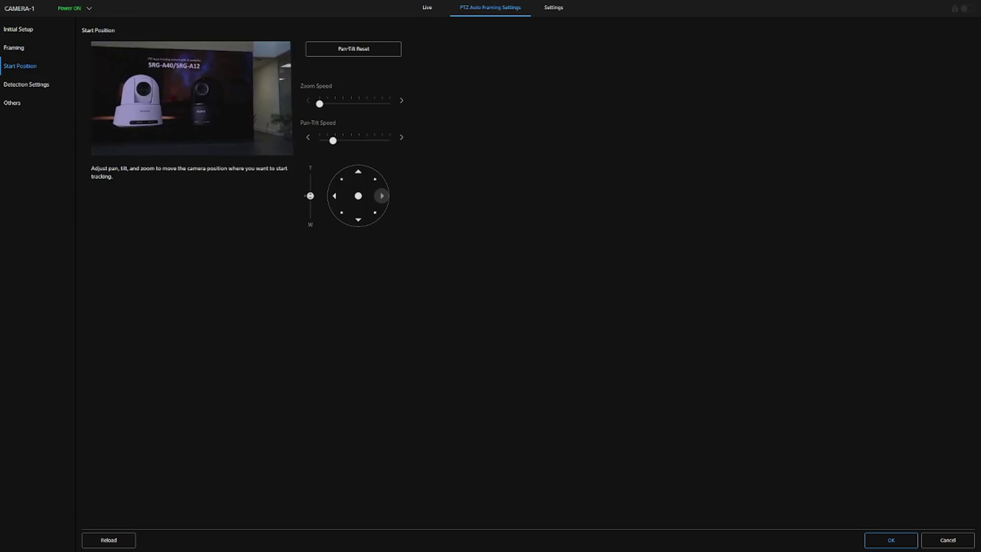
click(335, 196)
click(358, 173)
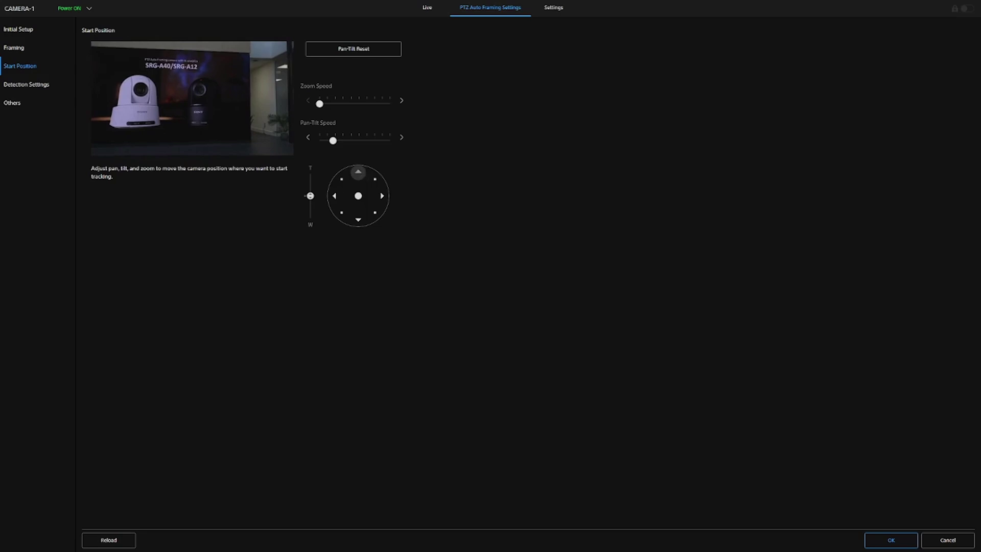
click(358, 219)
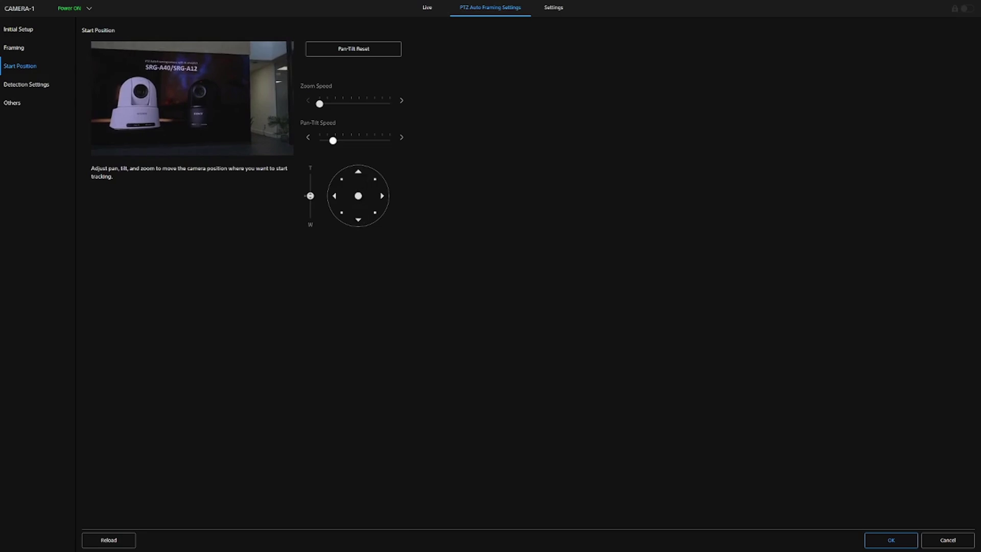
drag(333, 140, 336, 141)
drag(310, 195, 310, 189)
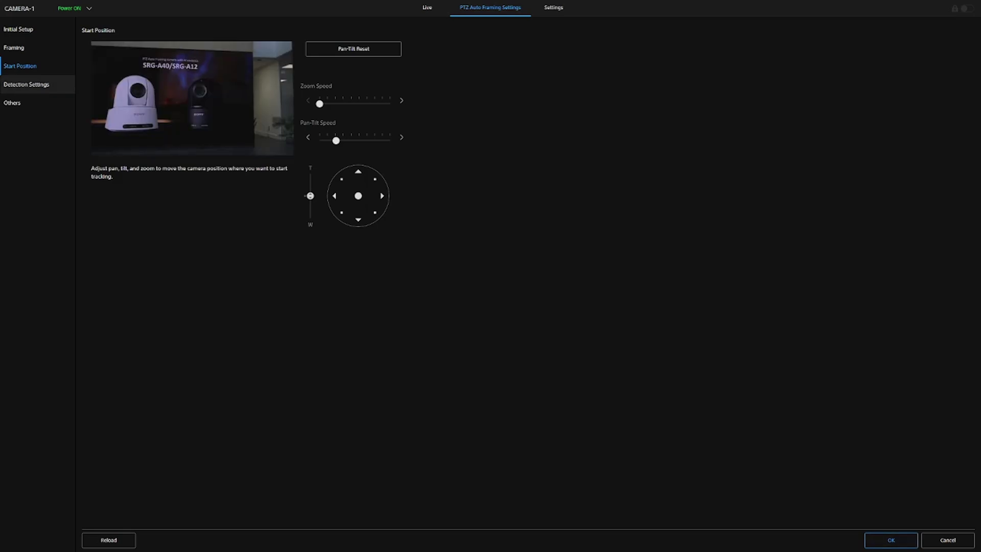
- Resize and reposition the target detection area in the detection settings so it covers almost the entire camera preview
click(26, 85)
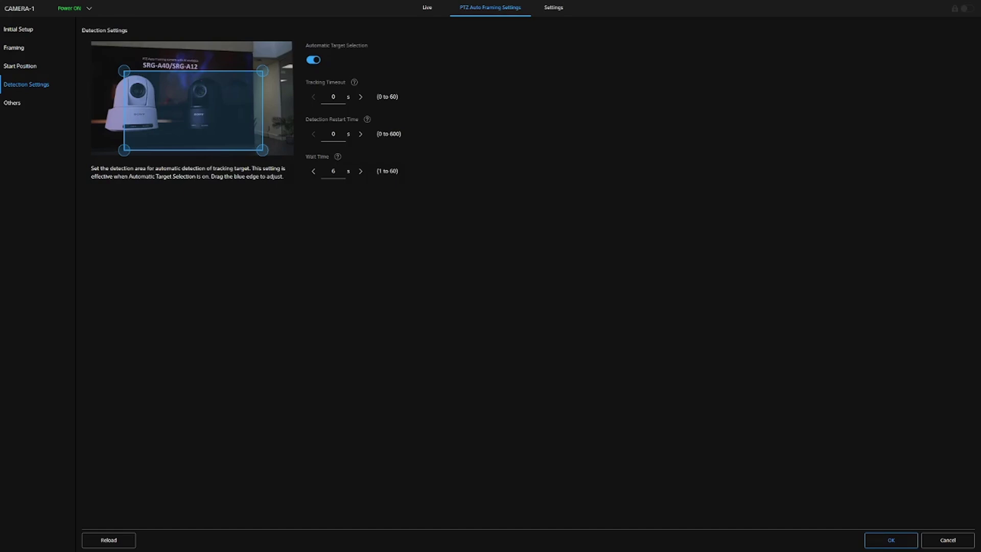
drag(123, 71, 196, 77)
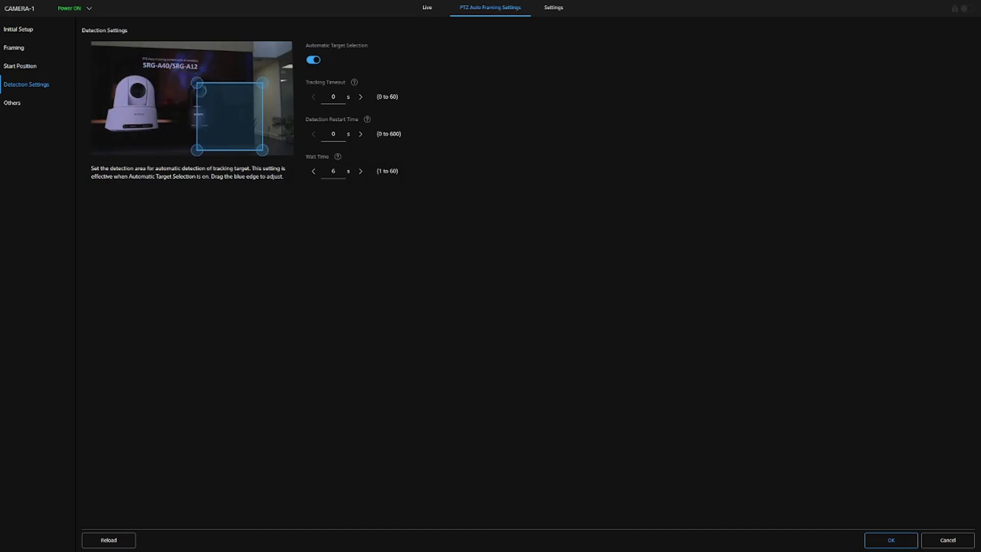
drag(238, 111, 257, 115)
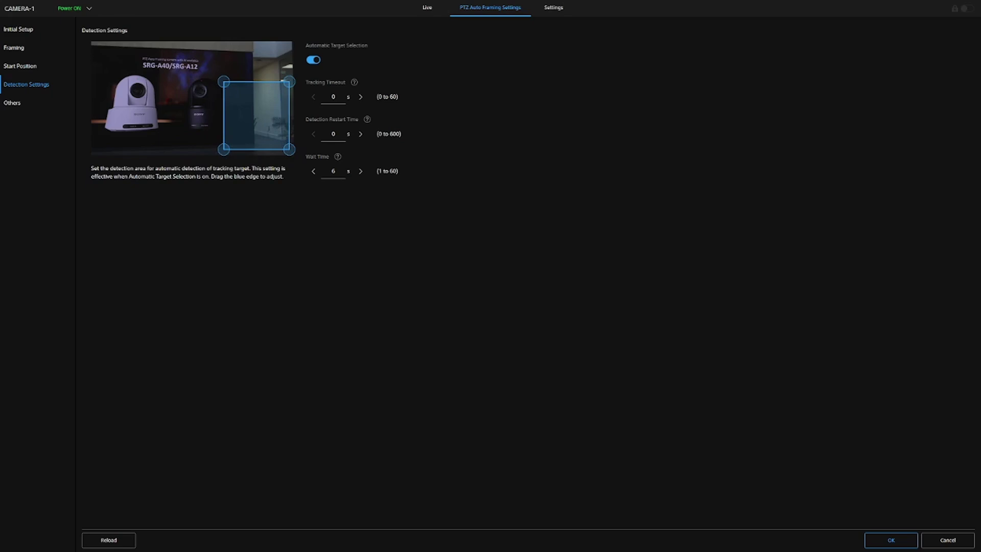
drag(224, 81, 91, 41)
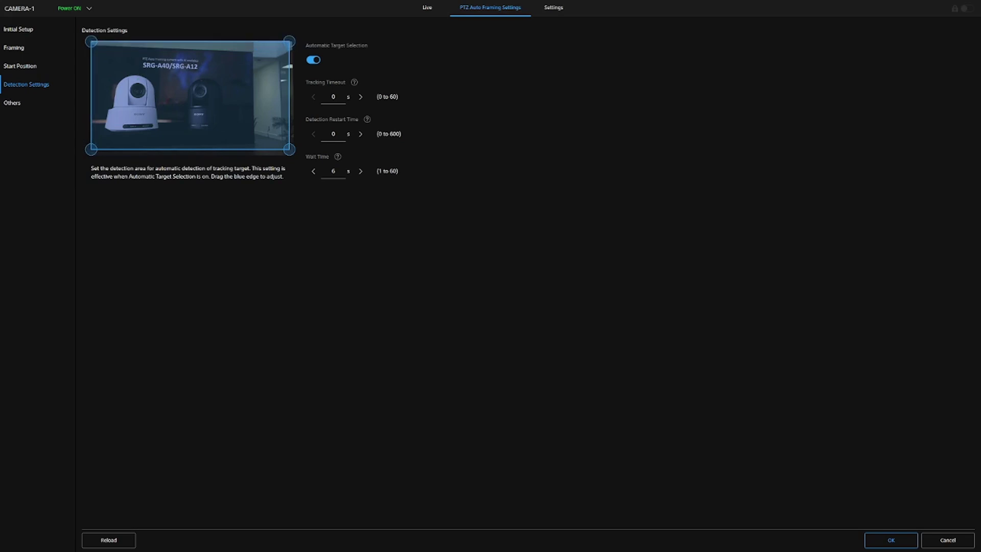